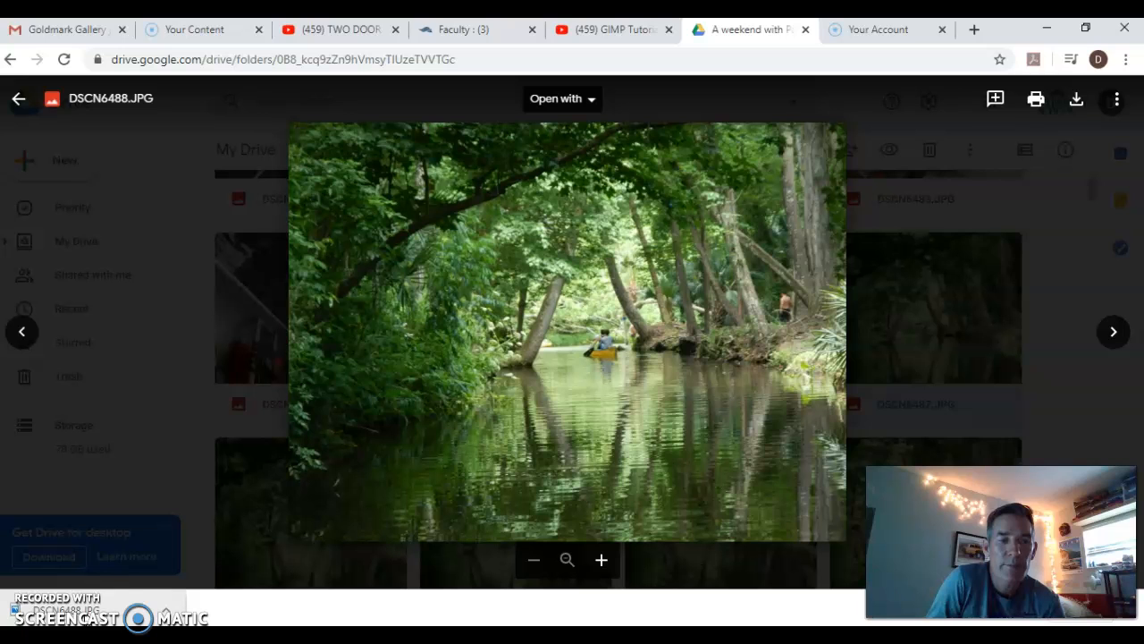
- Open the downloaded DSCN6488.JPG photo from the browser and send it to GIMP for editing
left_click(102, 611)
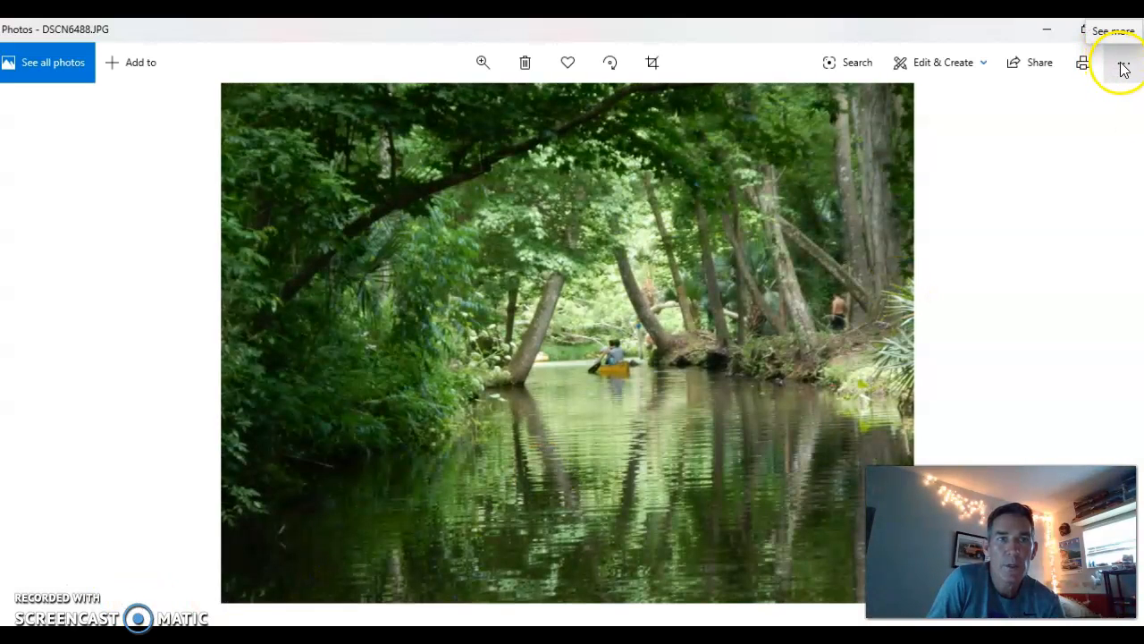
left_click(1124, 65)
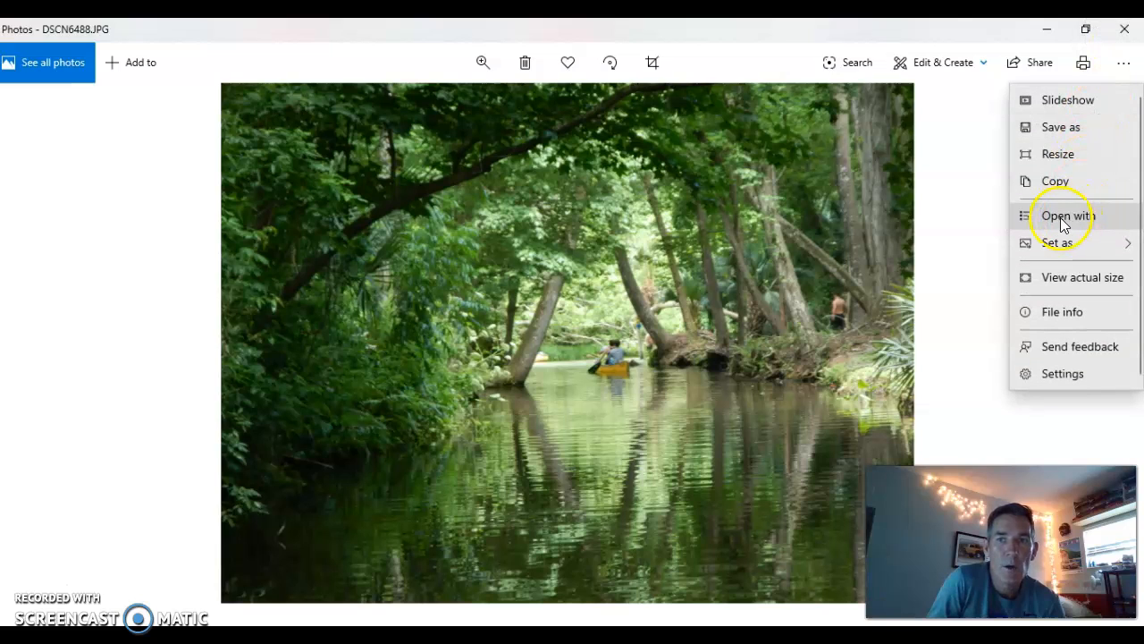
left_click(1059, 217)
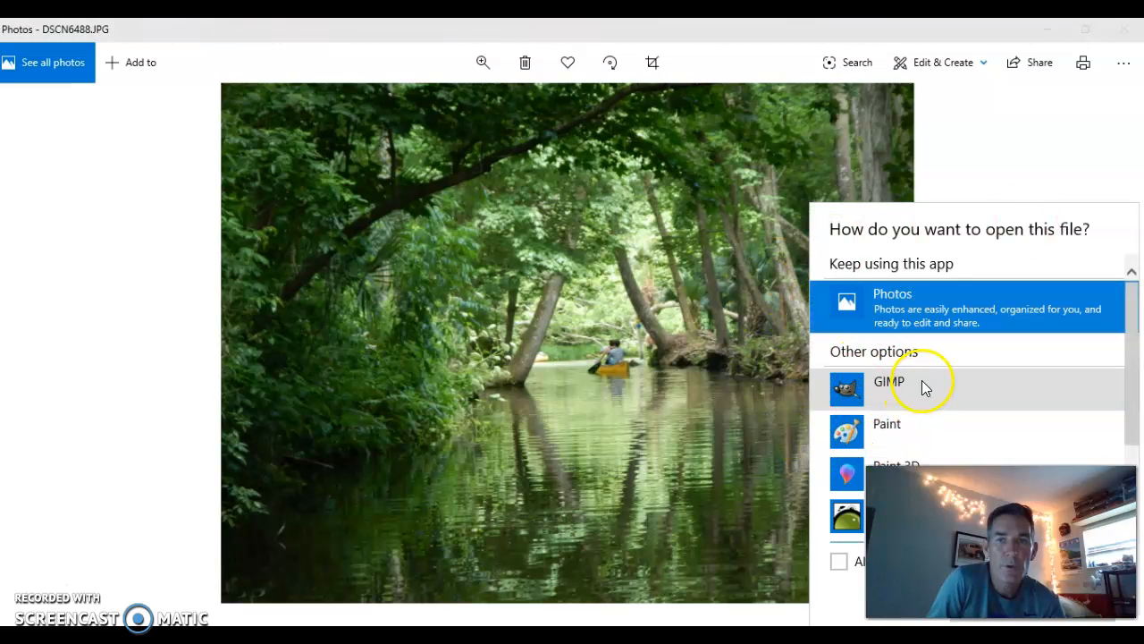
left_click(897, 394)
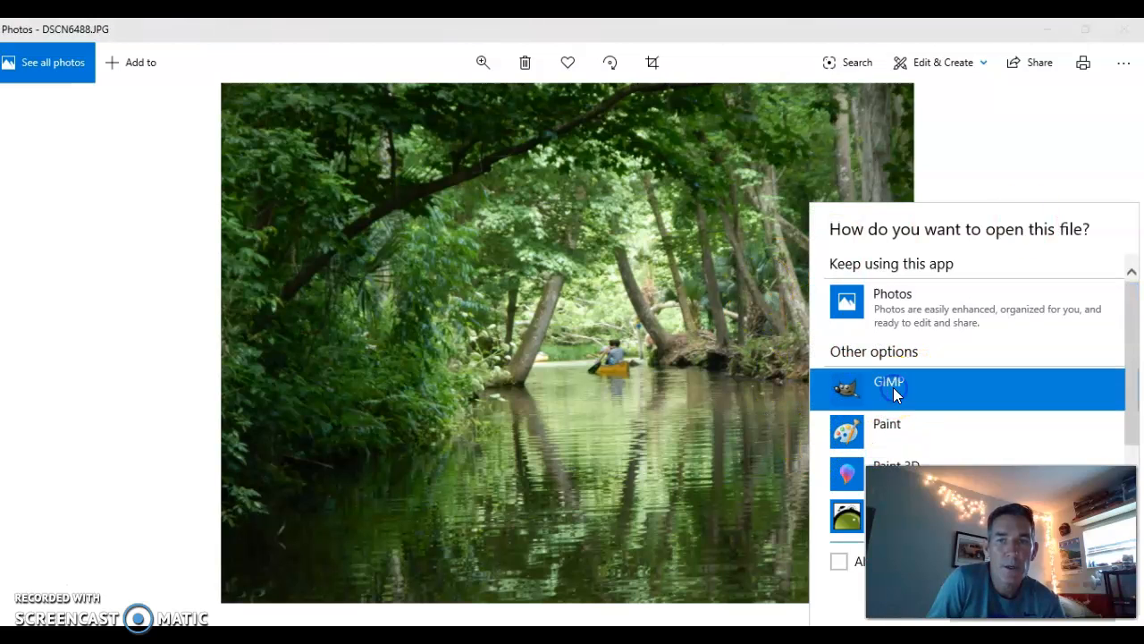
left_click(1030, 616)
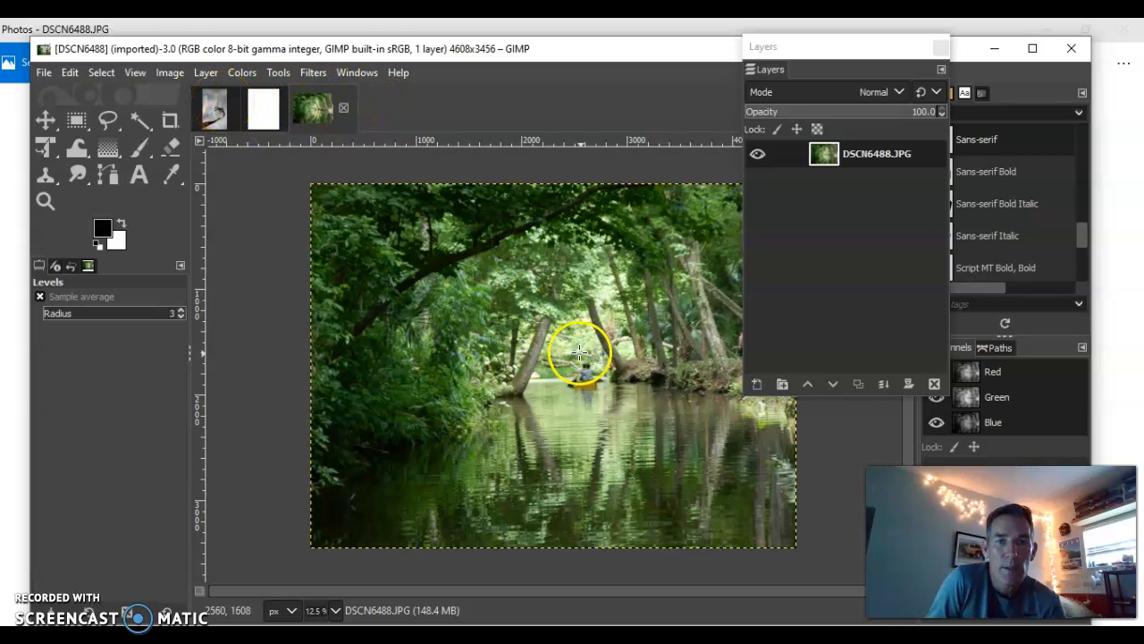
- Switch to the dragonfly image and toggle the edited copy layer's visibility to compare it with the original
left_click(212, 105)
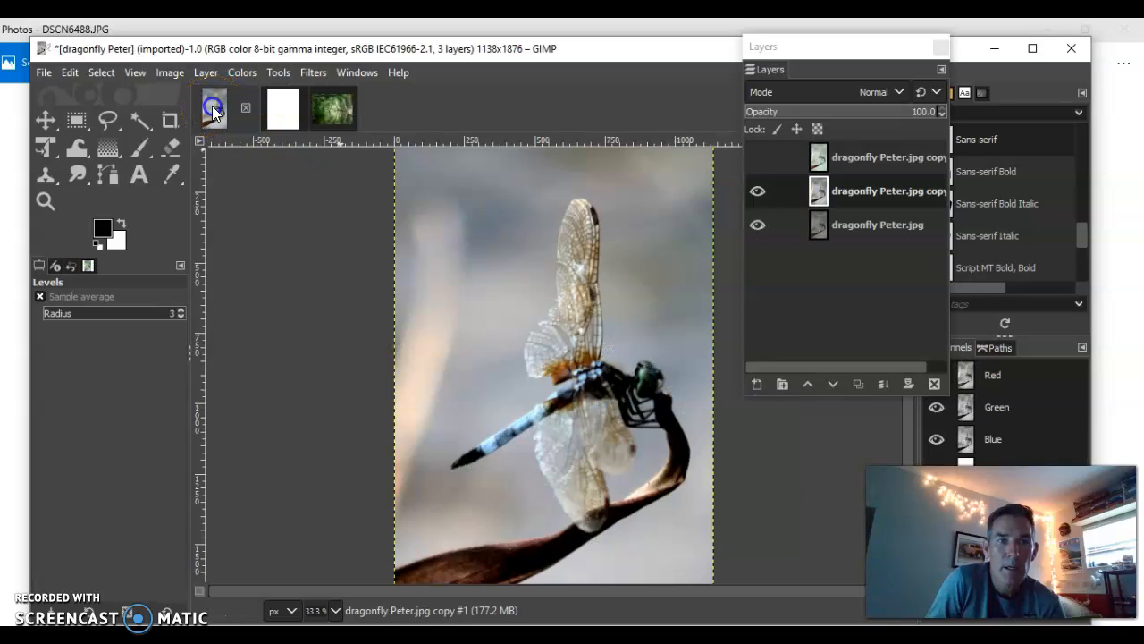
left_click(758, 224)
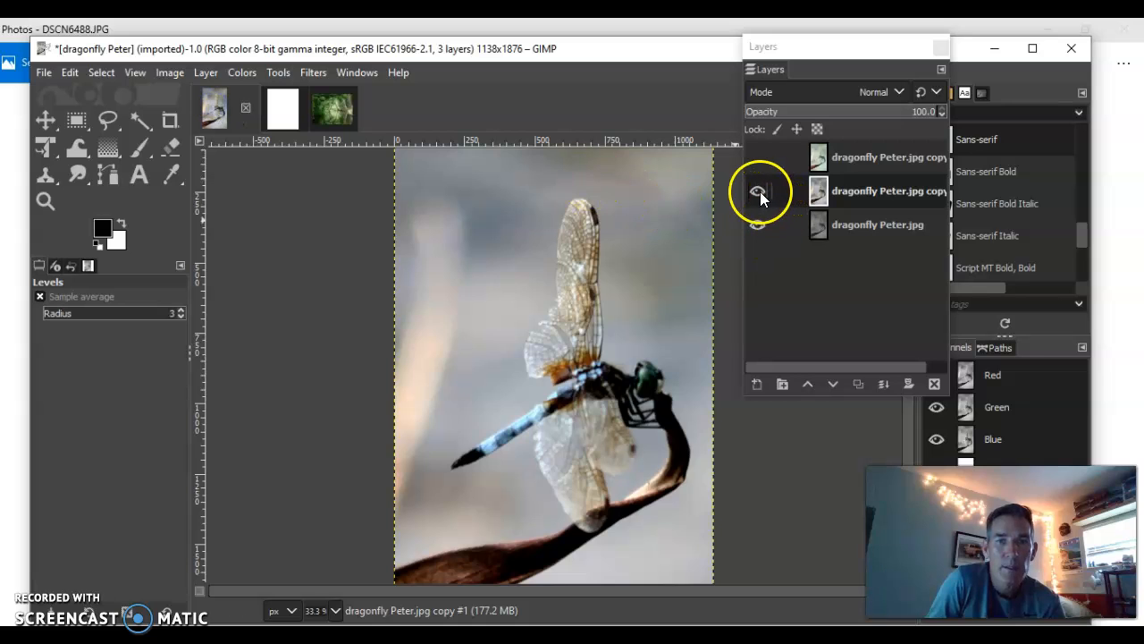
left_click(758, 192)
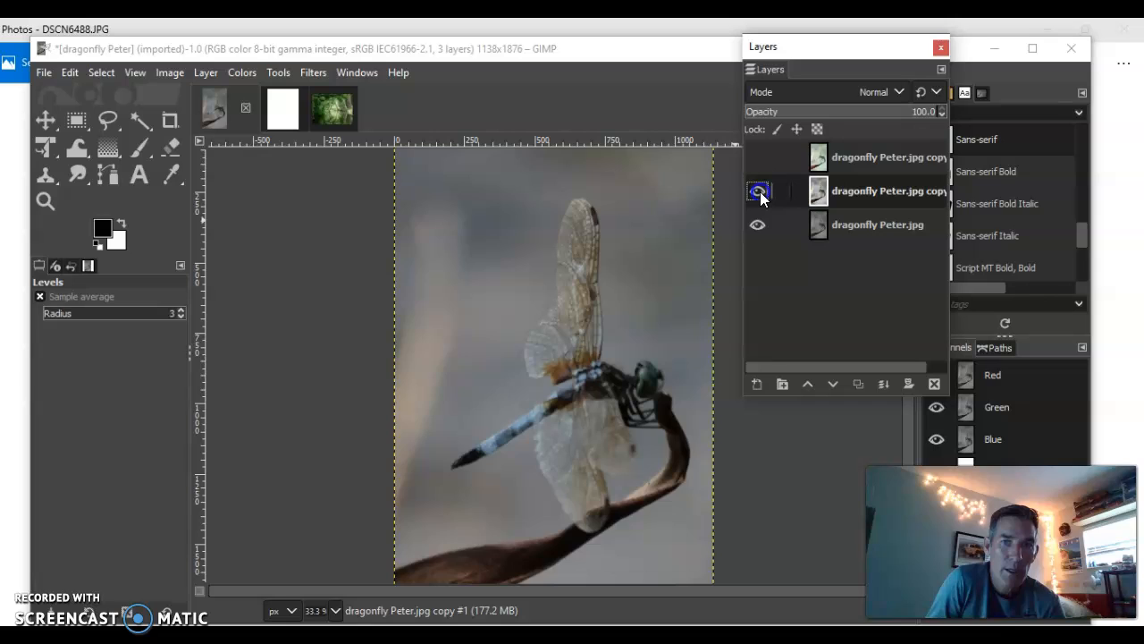
left_click(759, 192)
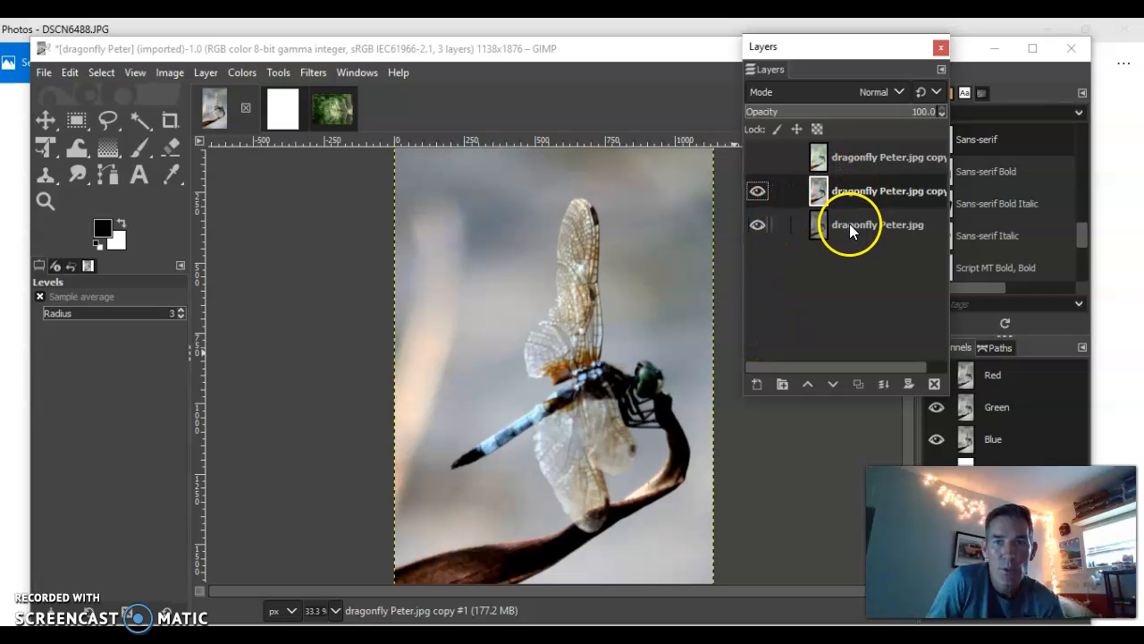
- Hide the edited dragonfly copy and duplicate the original dragonfly layer
left_click(758, 193)
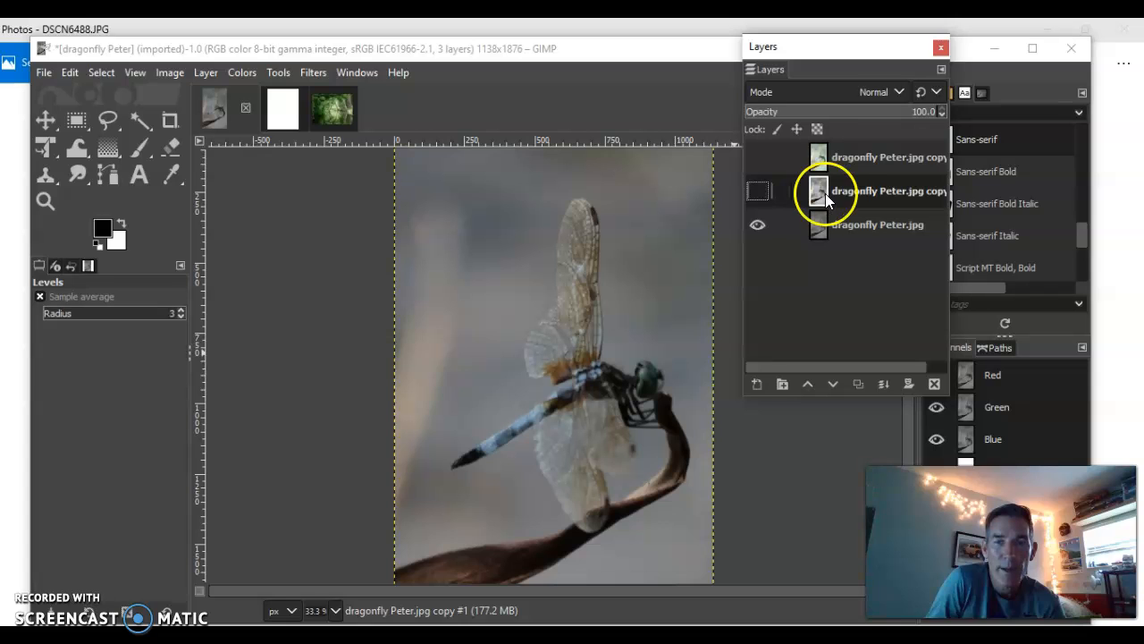
left_click(852, 223)
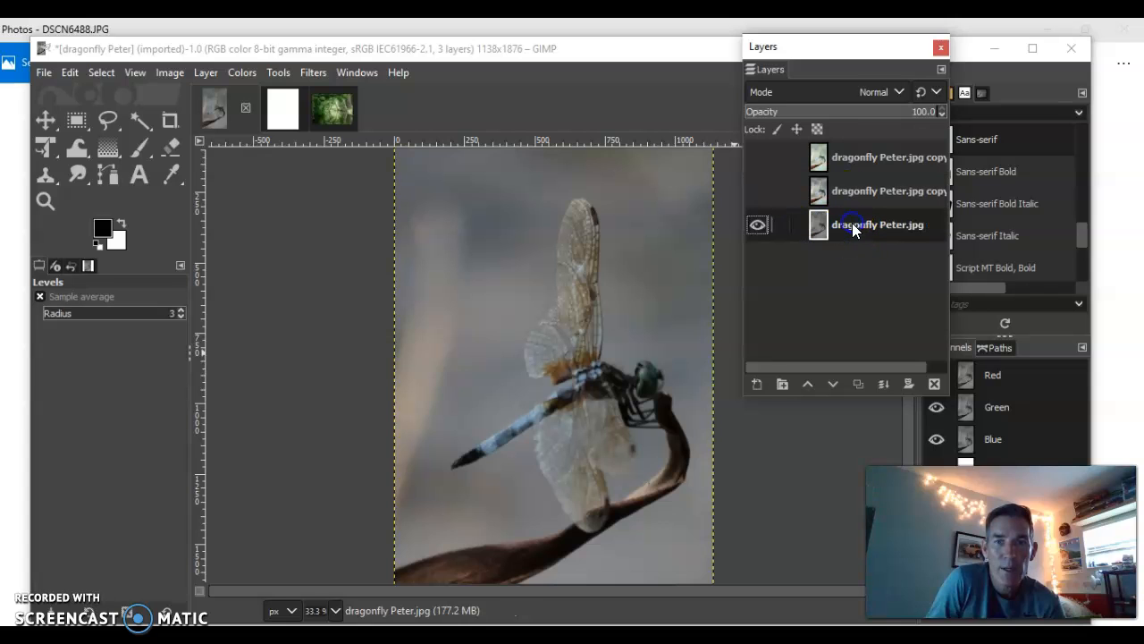
left_click(861, 384)
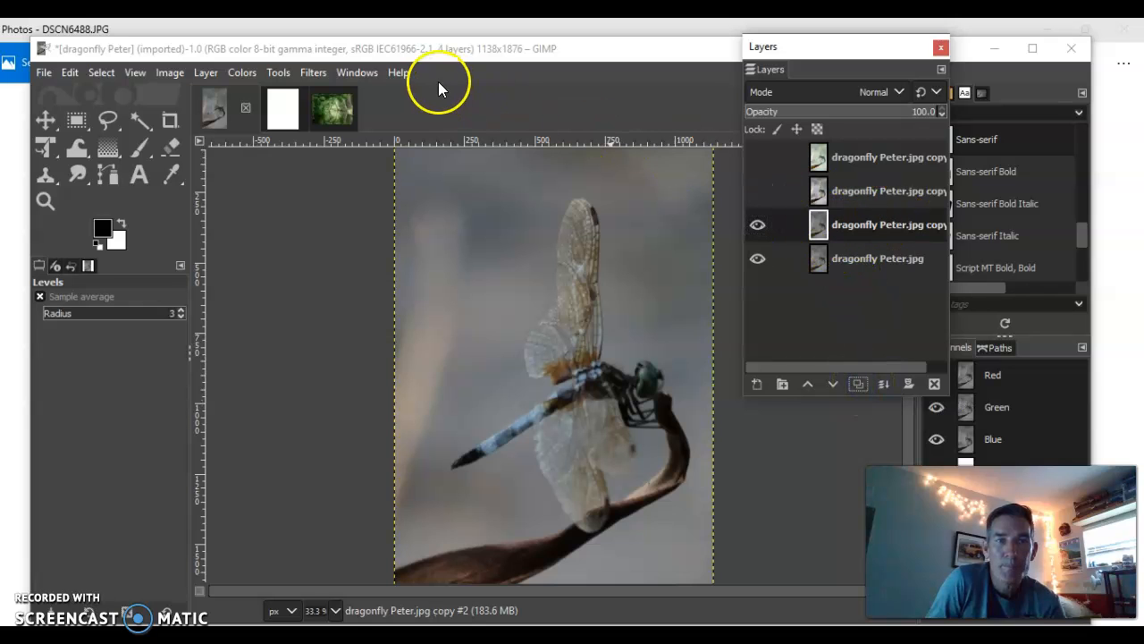
- Apply Hue-Saturation to the new dragonfly copy with Saturation set to 52.4
left_click(245, 74)
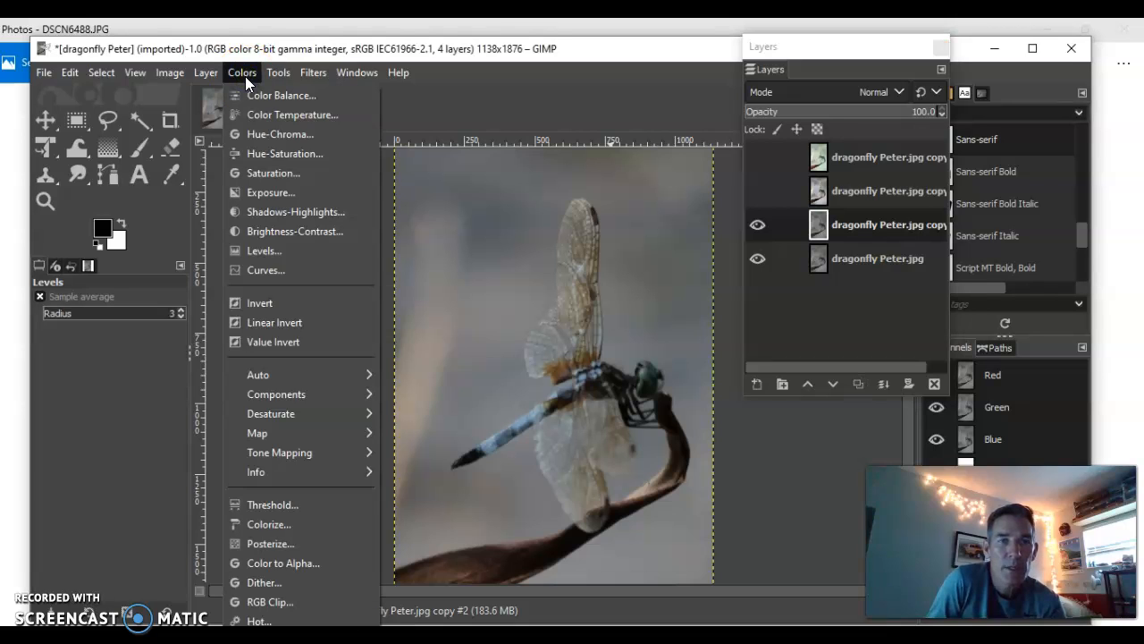
left_click(278, 156)
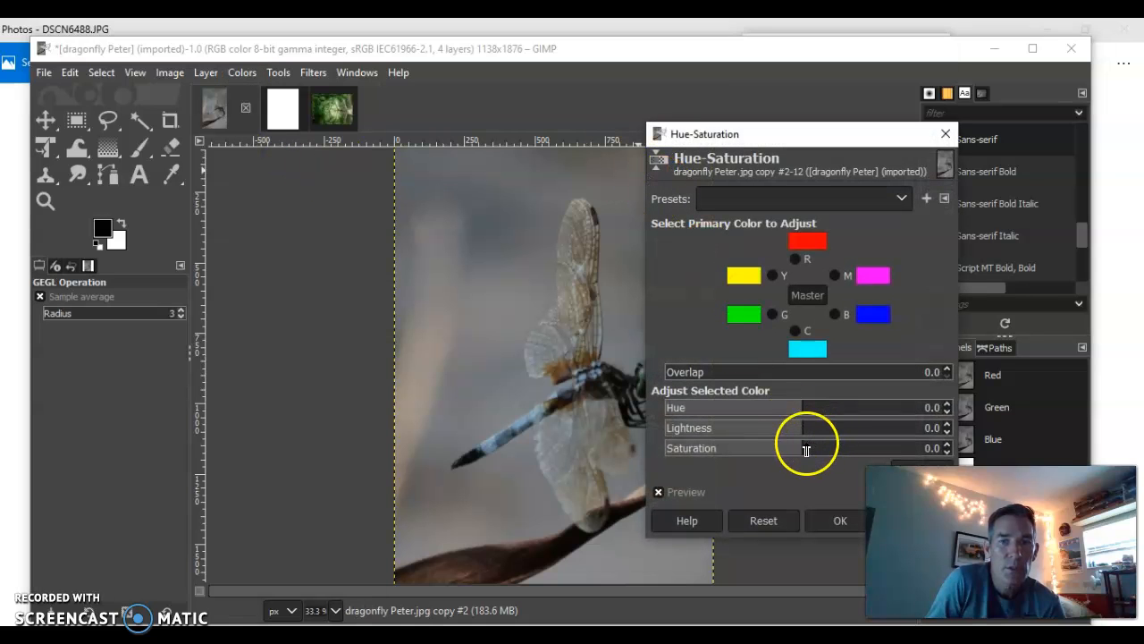
left_click_drag(801, 444, 876, 449)
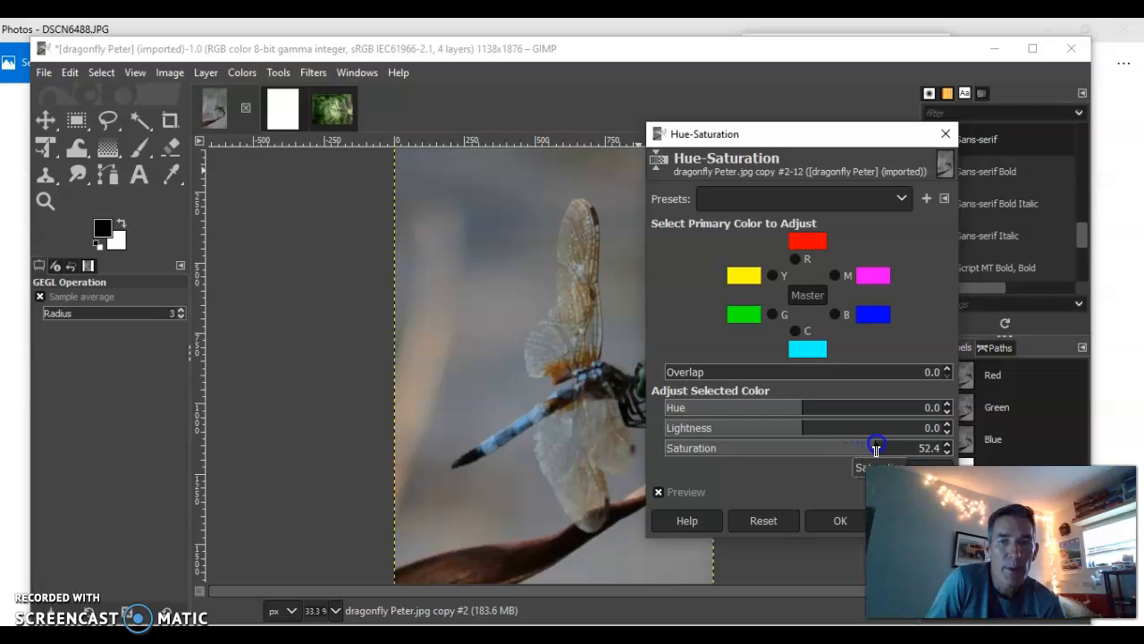
left_click(836, 520)
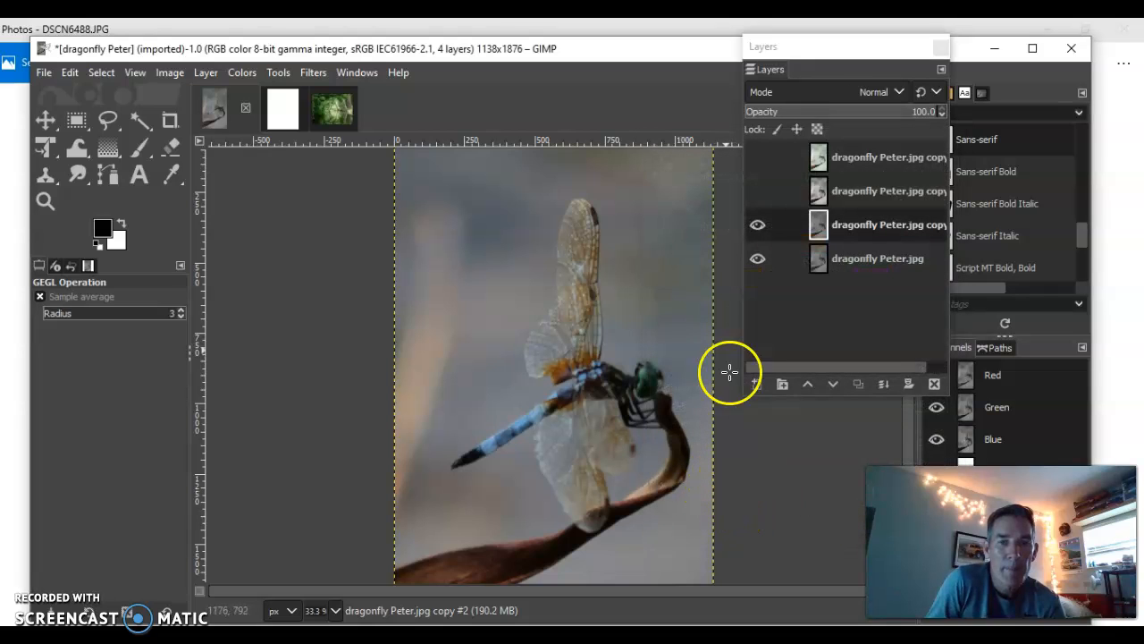
- Apply Levels to the dragonfly copy with the Value channel's input black point at 28 and white point at 174
left_click(235, 72)
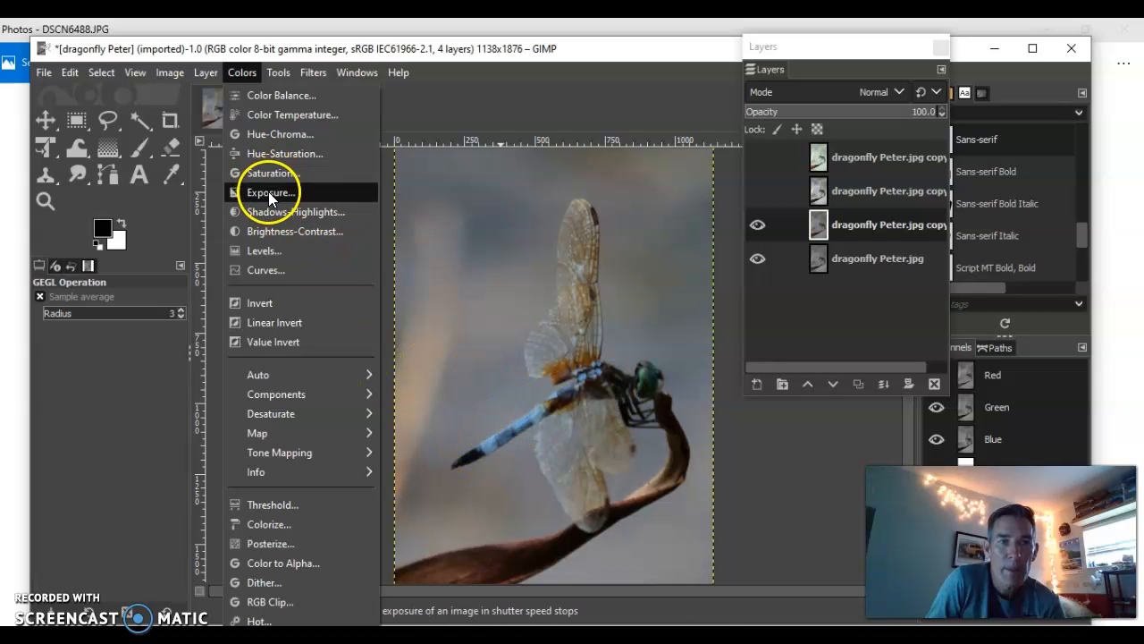
left_click(268, 253)
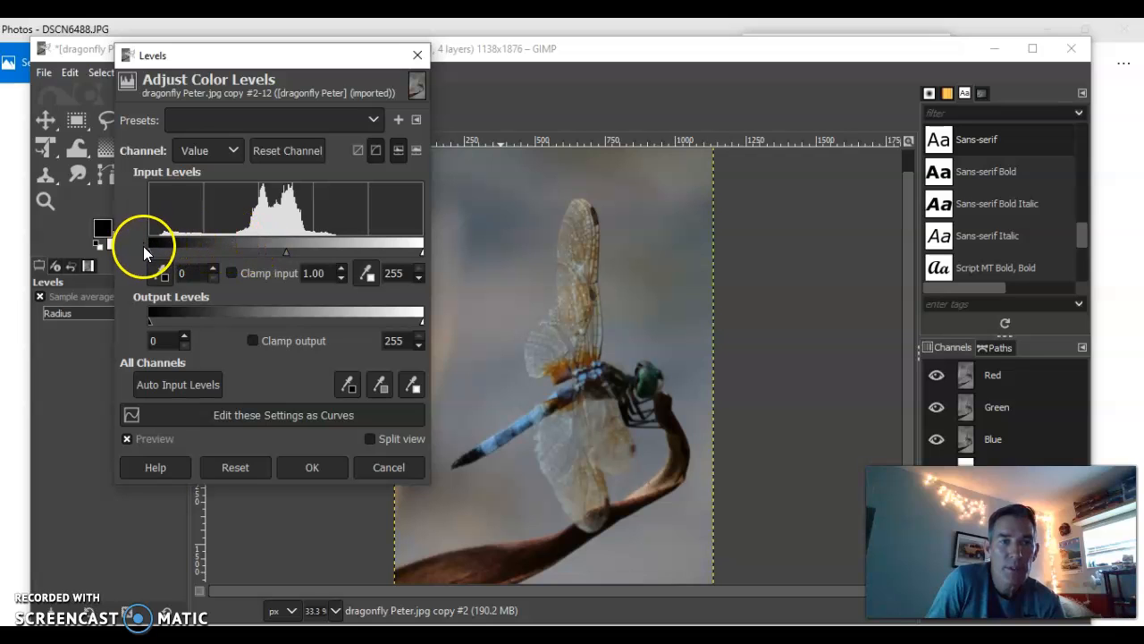
left_click_drag(151, 252, 179, 260)
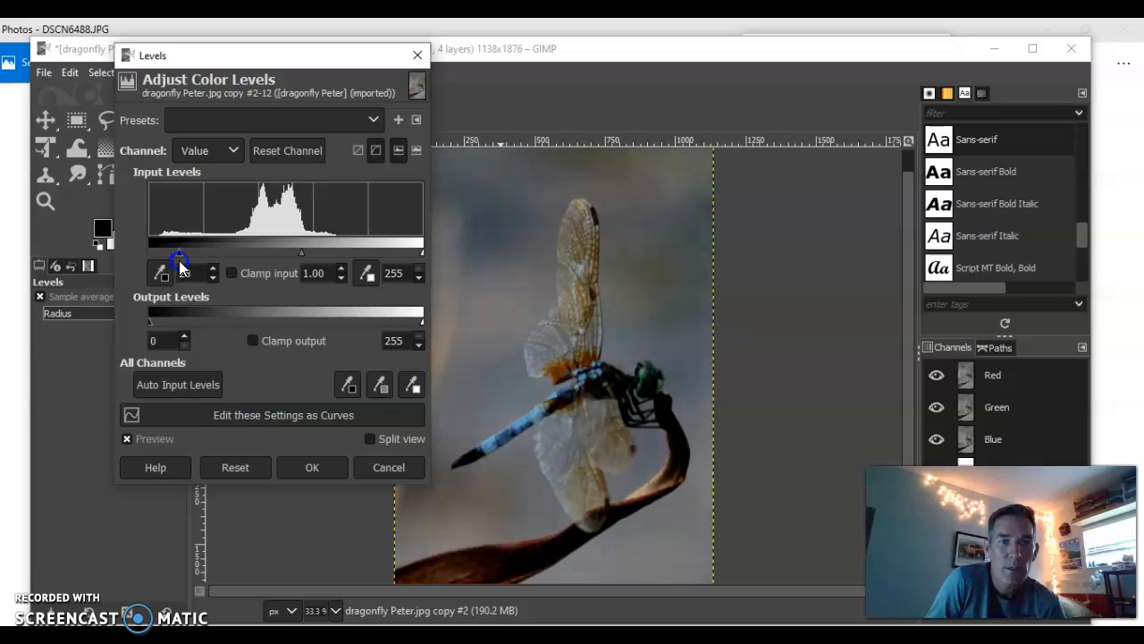
left_click_drag(420, 254, 343, 225)
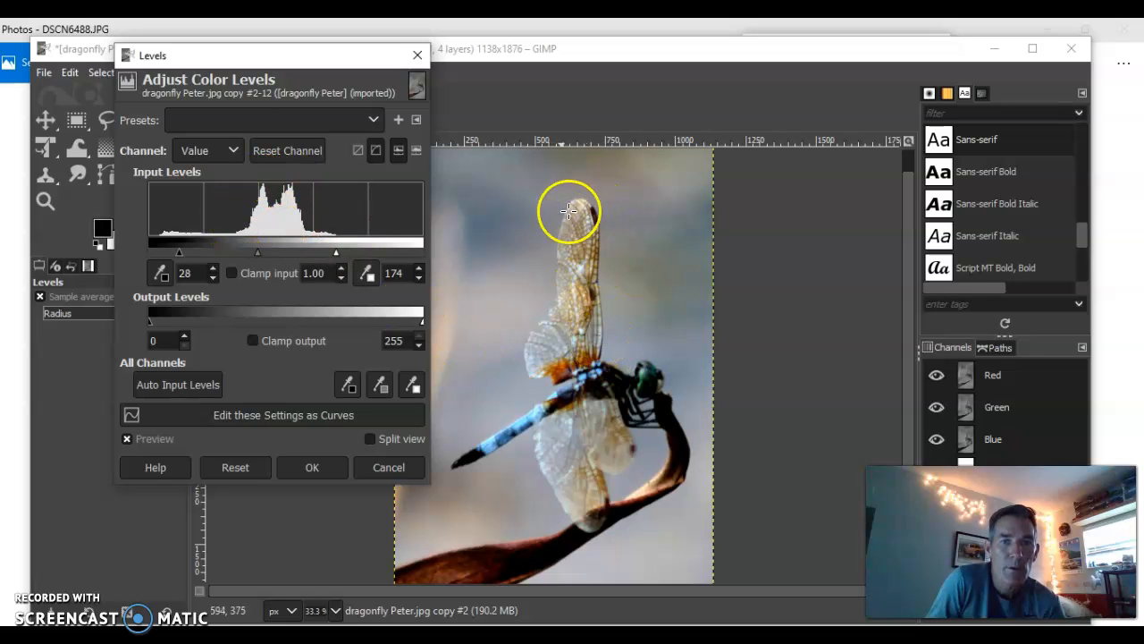
left_click(312, 466)
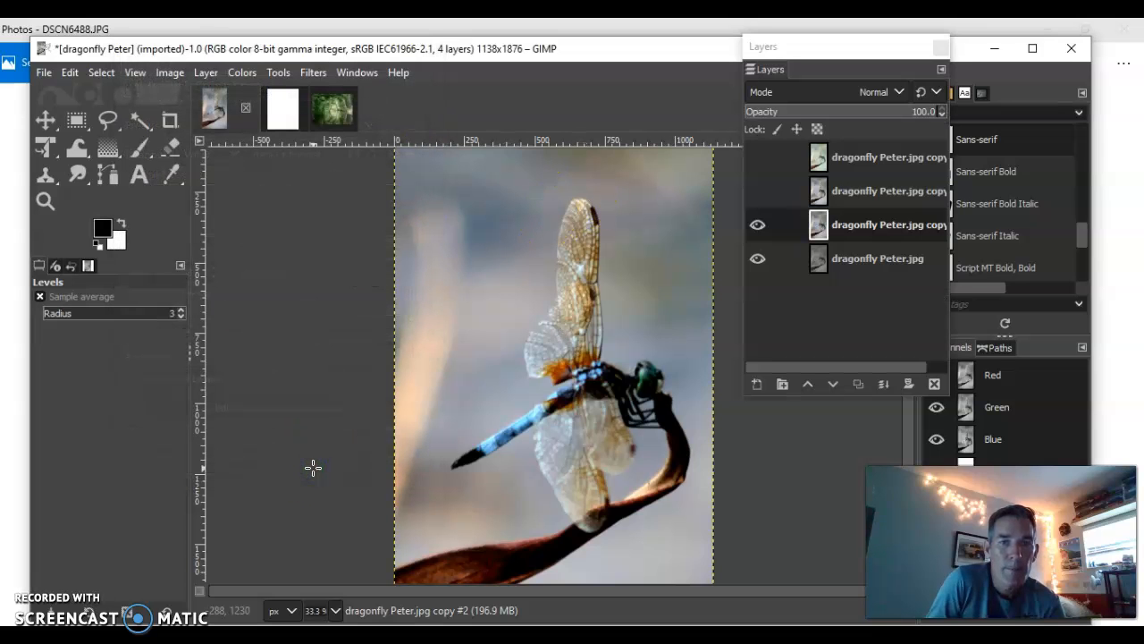
- Toggle the adjusted dragonfly copy off and on to compare it with the original layer, leaving it shown
left_click(757, 225)
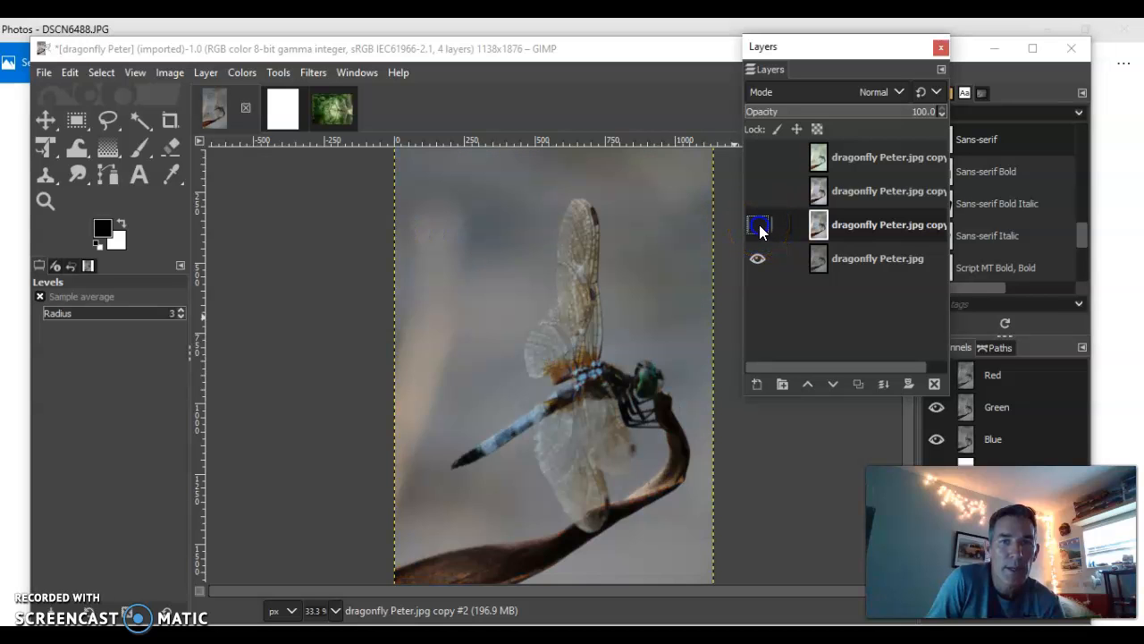
left_click(759, 226)
left_click(758, 226)
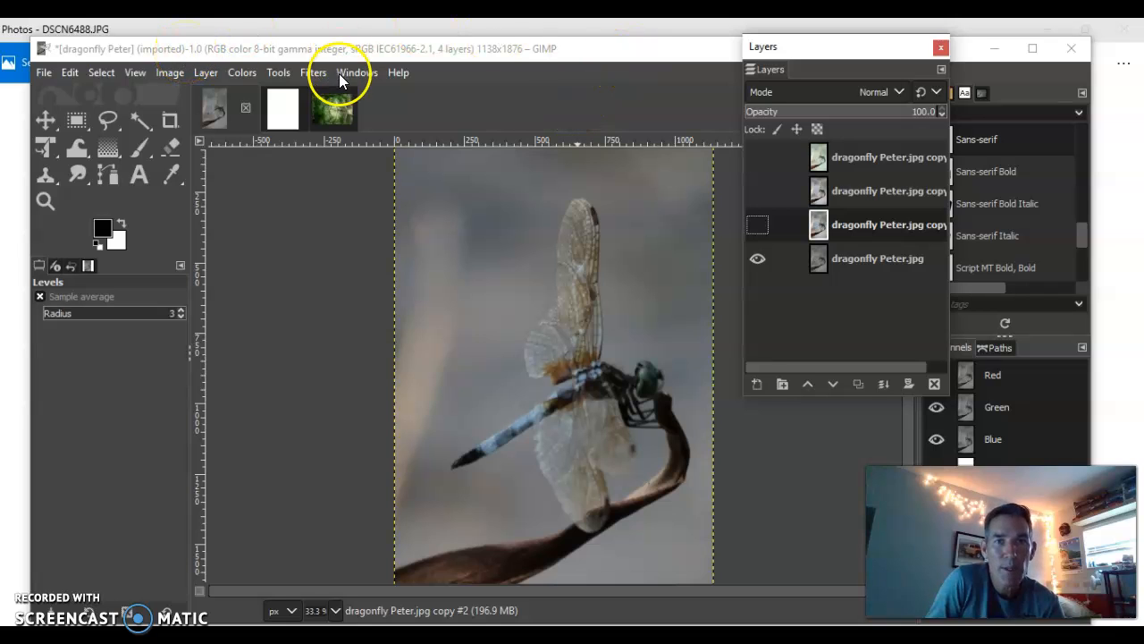
left_click(243, 73)
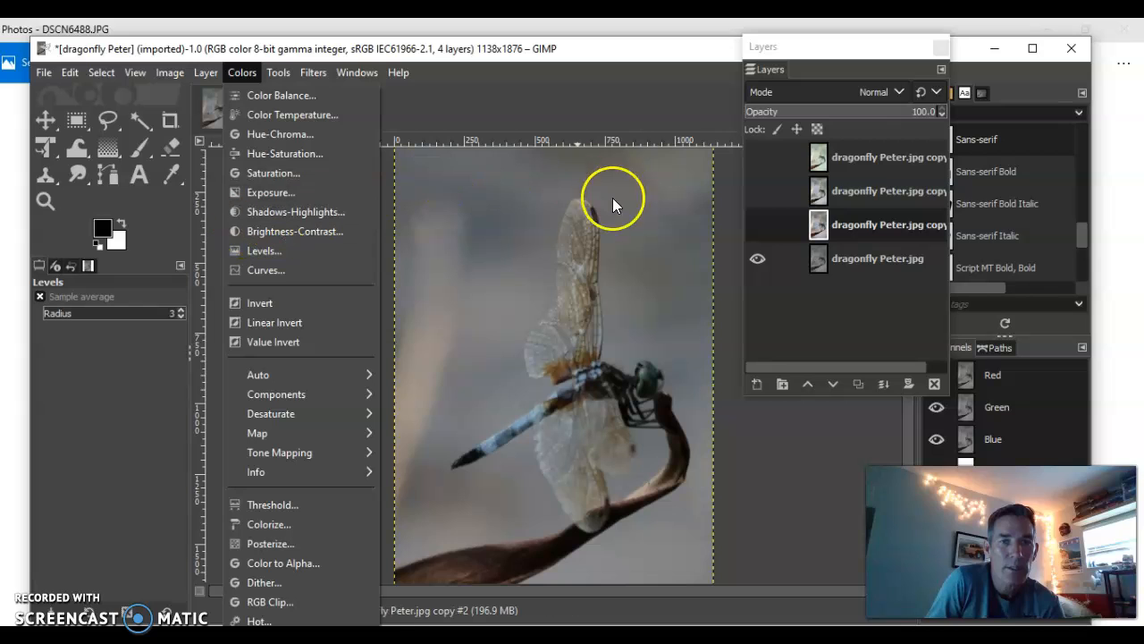
left_click(766, 229)
left_click(759, 229)
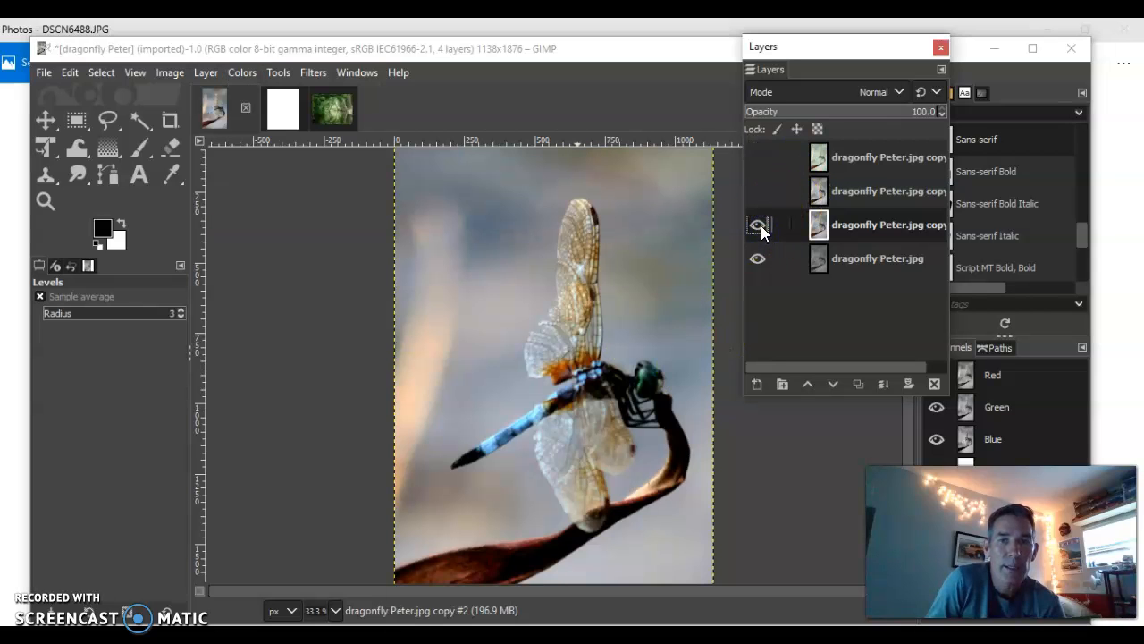
- Apply Shadows-Highlights to the dragonfly copy with Highlights set to 45.12
left_click(243, 72)
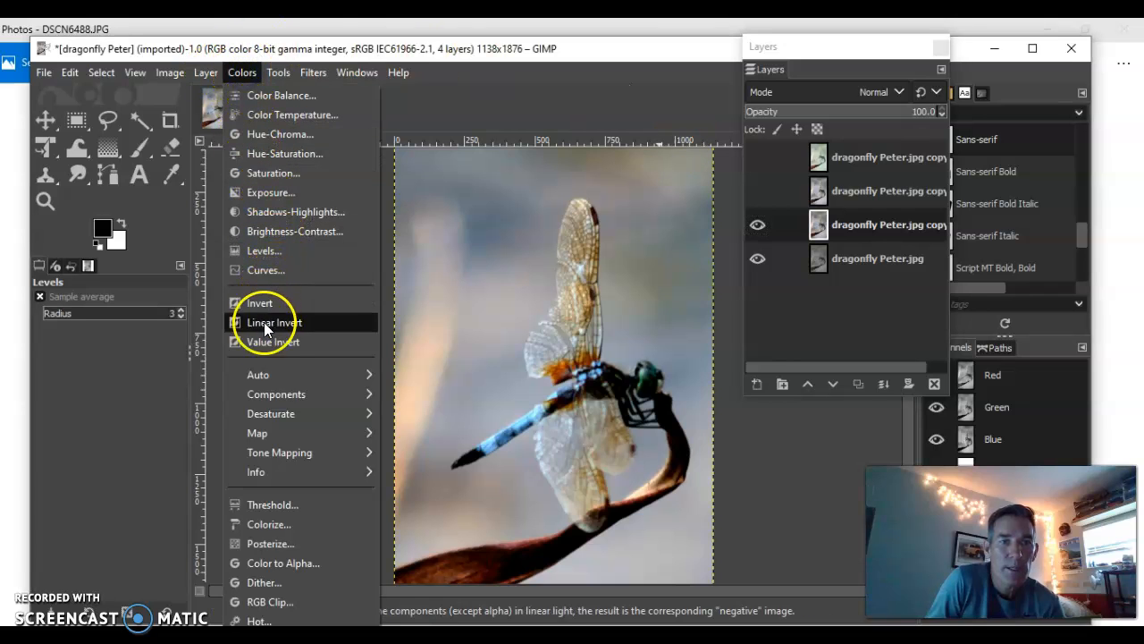
left_click(276, 212)
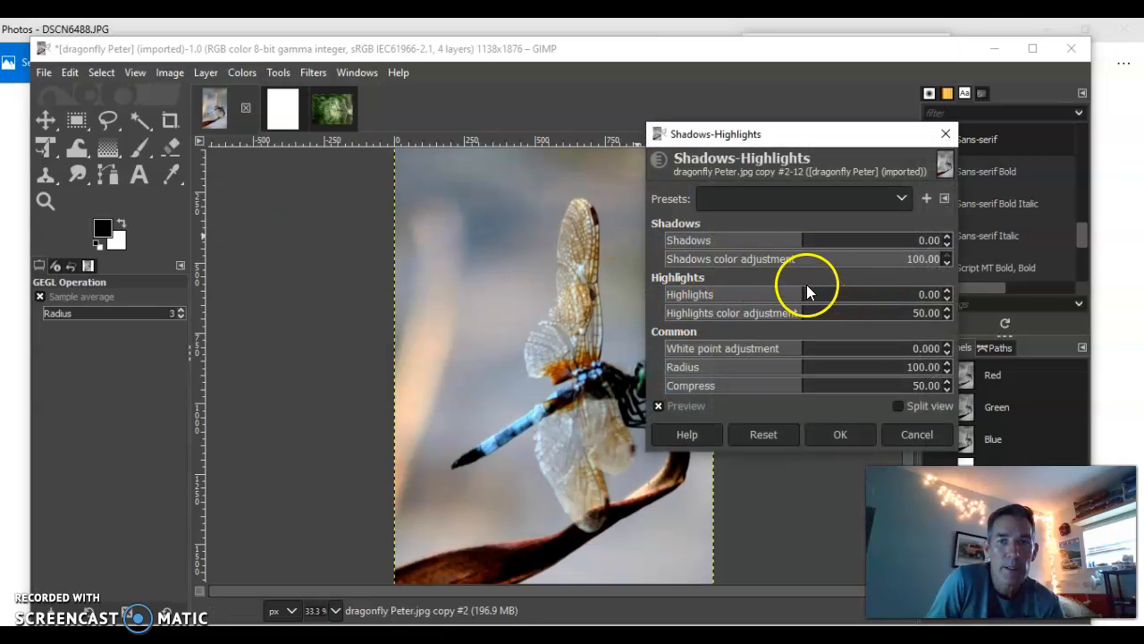
left_click_drag(804, 302, 866, 292)
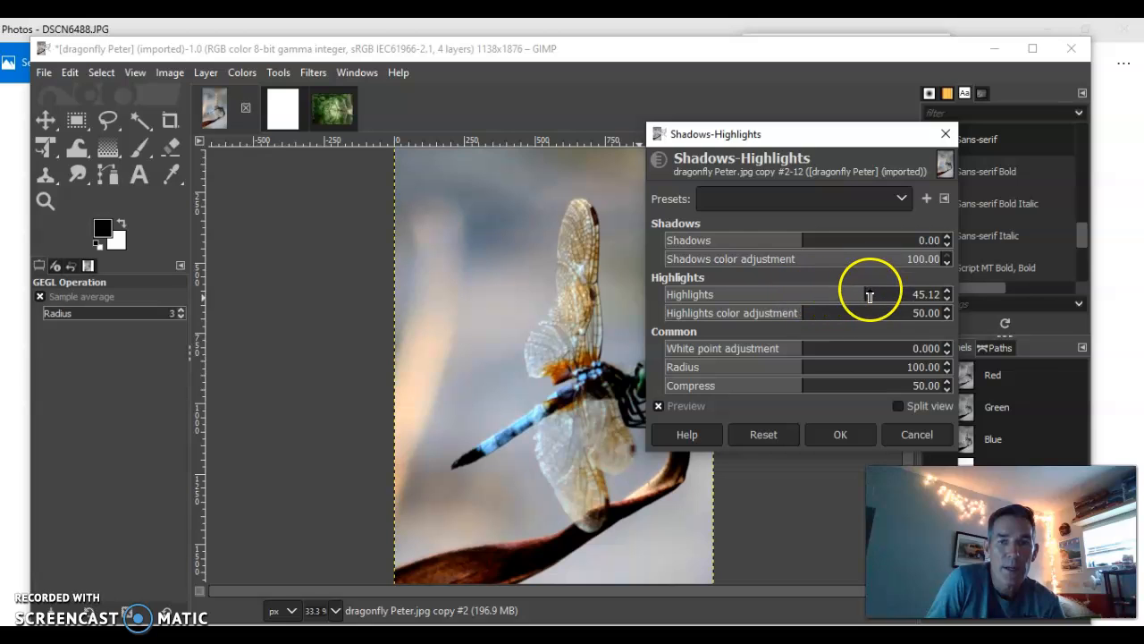
left_click(840, 436)
left_click(839, 434)
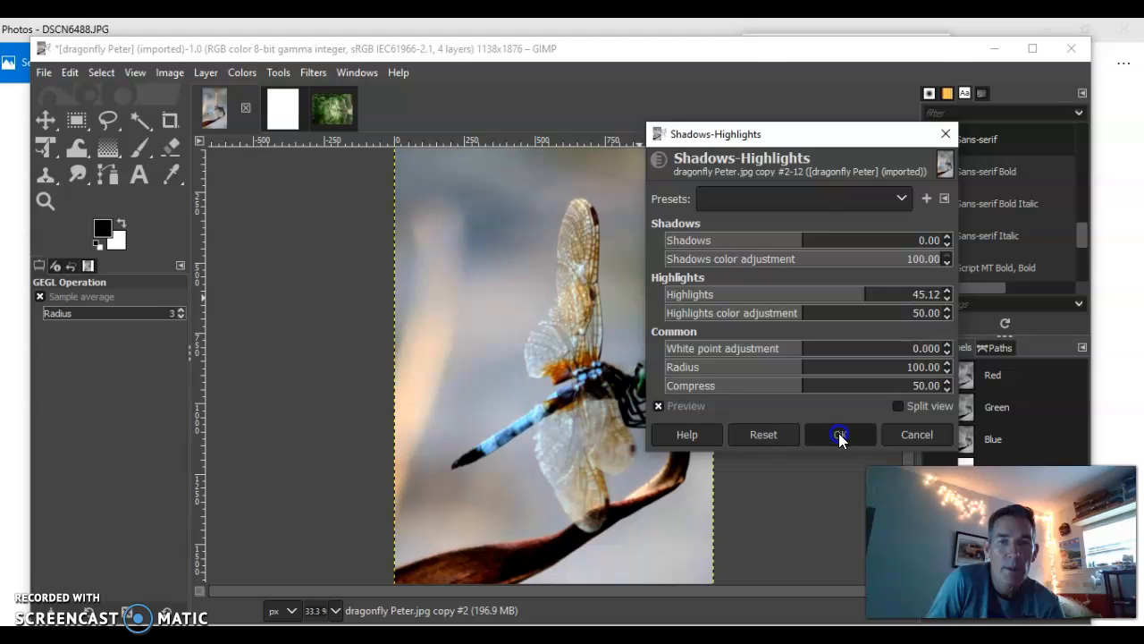
- Compare the newly adjusted dragonfly copy with the original and with the topmost copy by toggling layer visibility
left_click(766, 229)
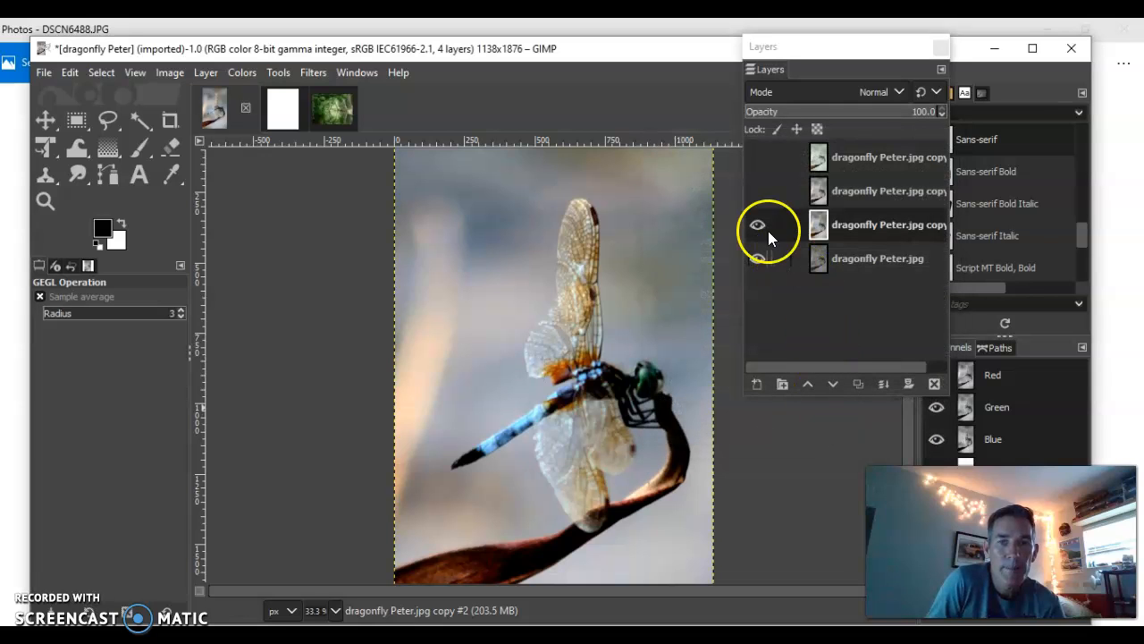
left_click(759, 231)
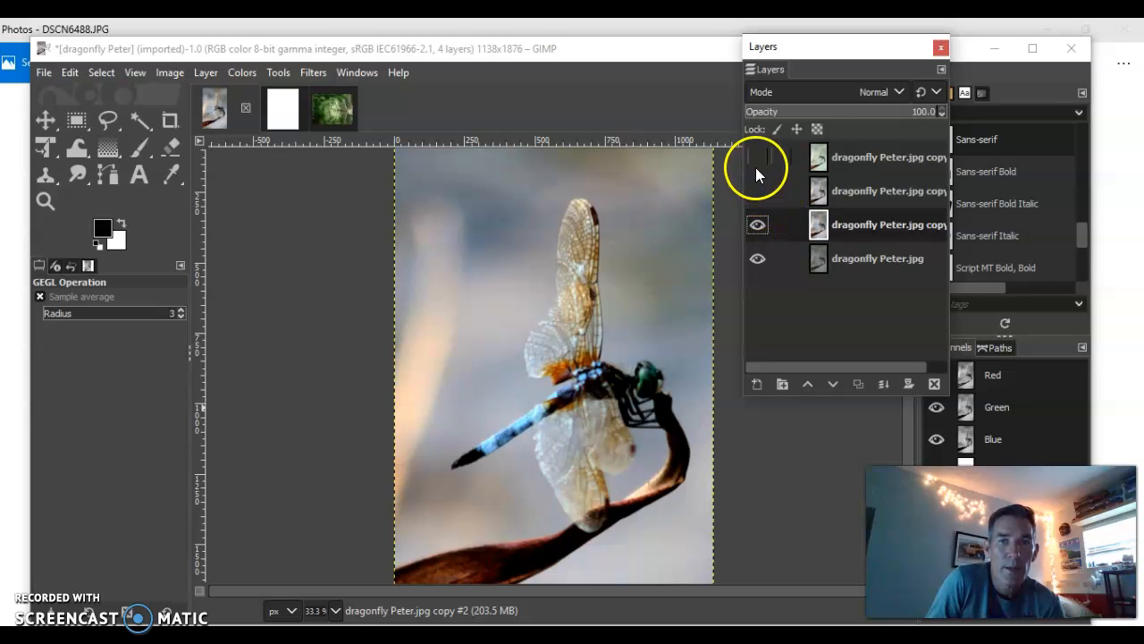
left_click(845, 157)
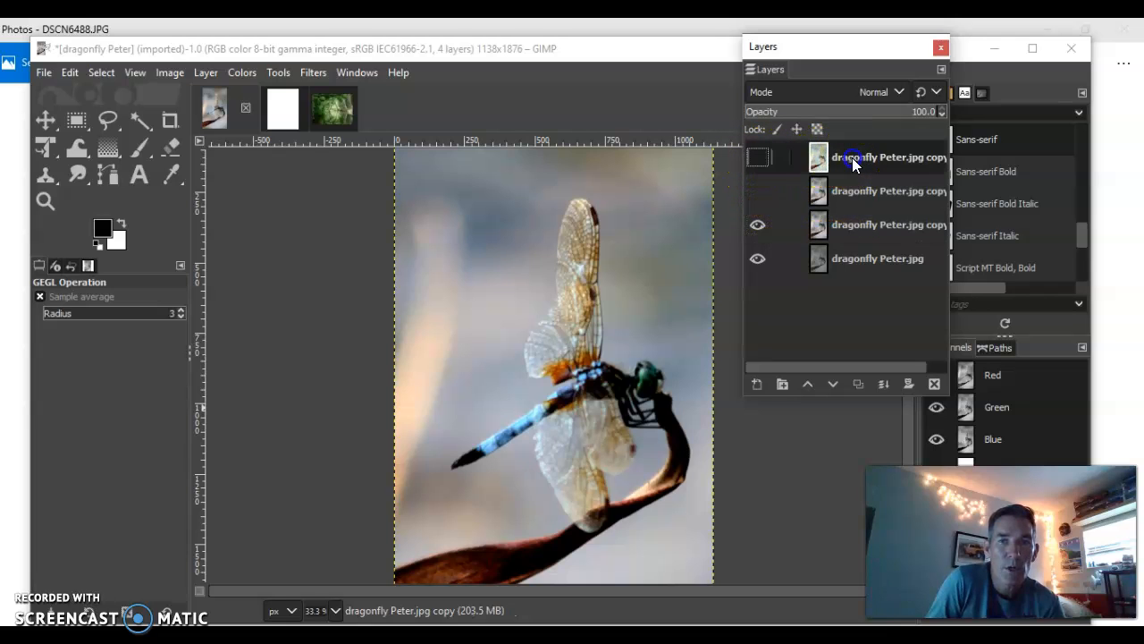
left_click(759, 157)
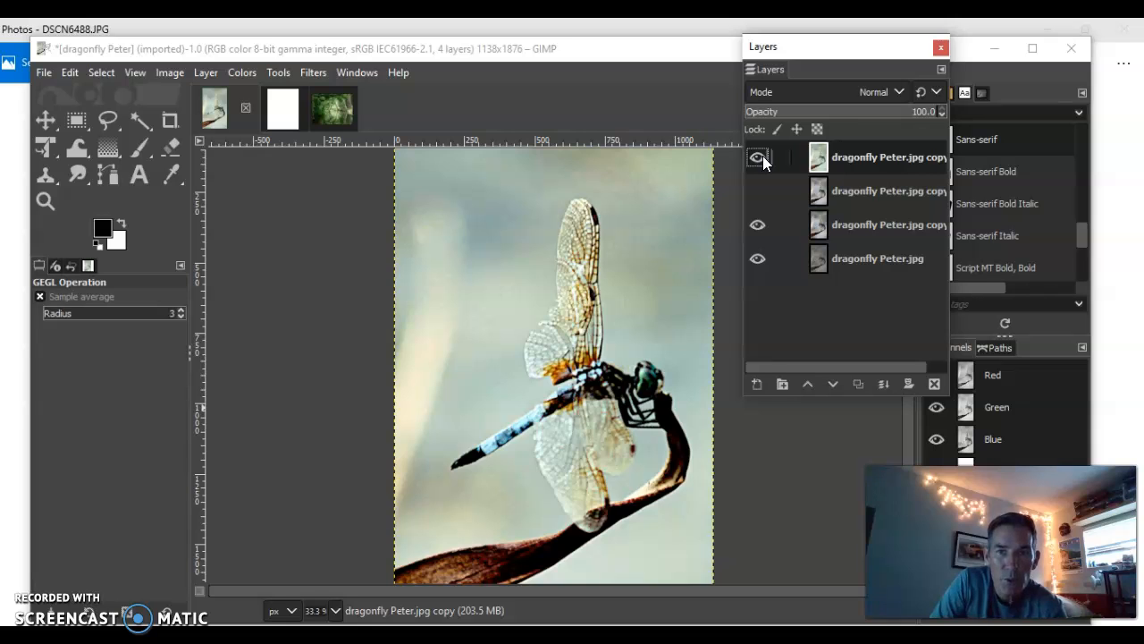
left_click(758, 158)
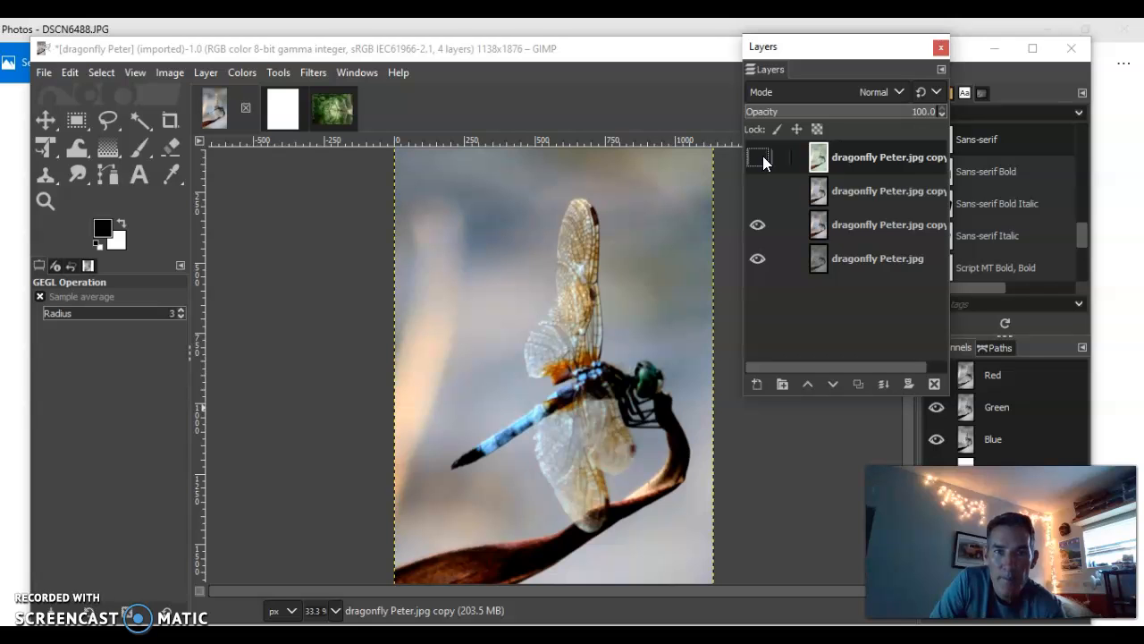
left_click(240, 73)
left_click(213, 74)
left_click(237, 75)
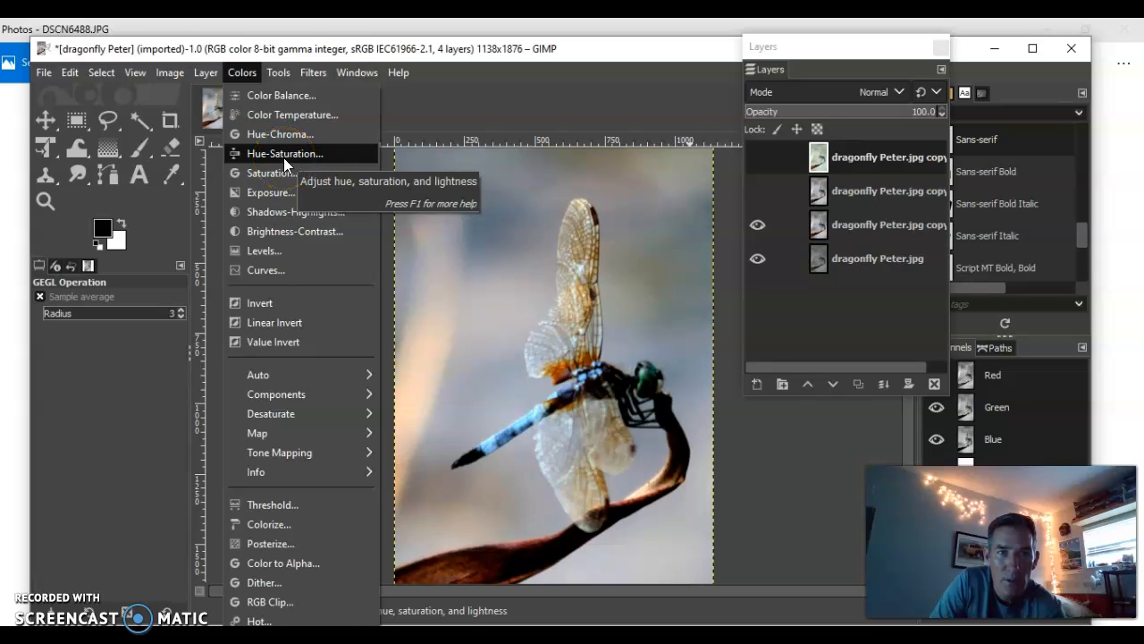
- Select the topmost dragonfly copy and make it visible above the other layers
left_click(820, 152)
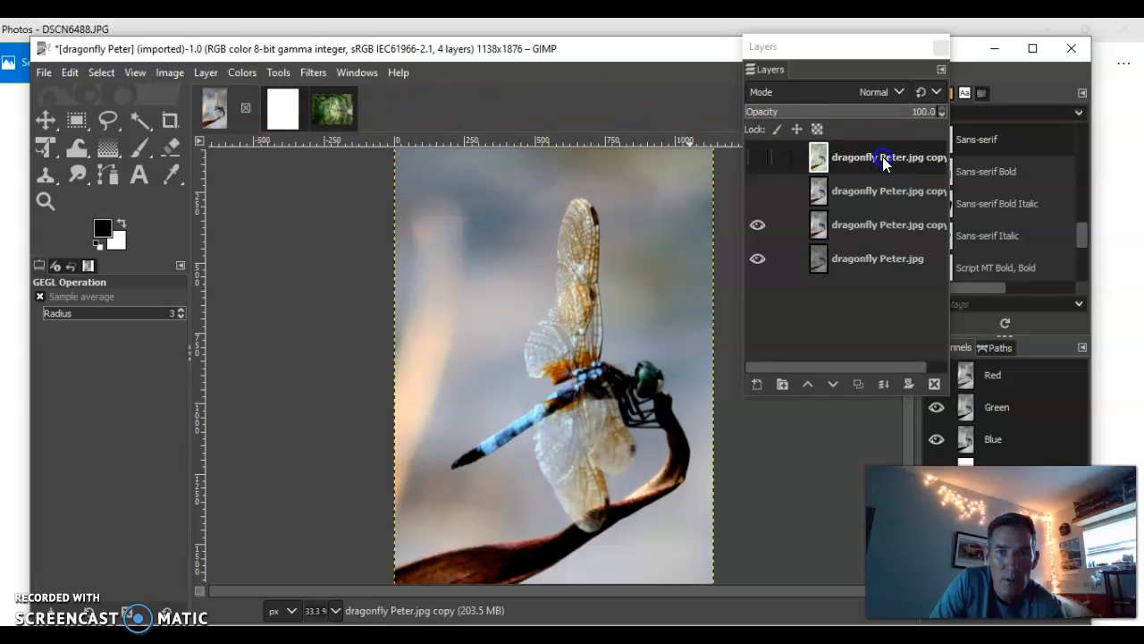
left_click(758, 157)
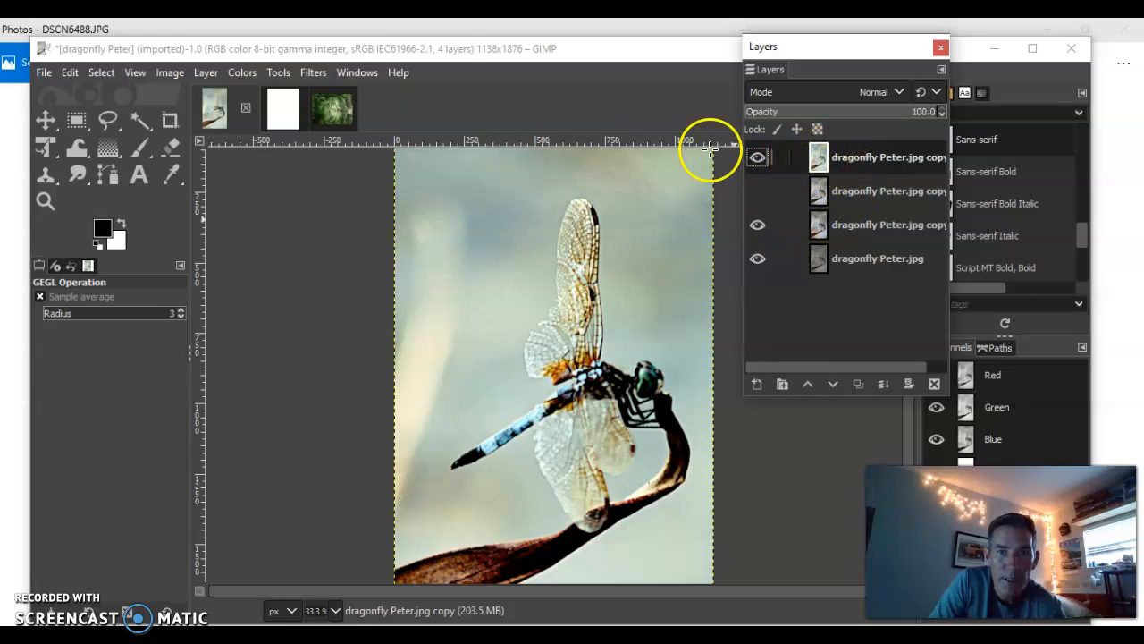
- Look through the Enhance filters, including Sharpen (Unsharp Mask), and close the list without applying one
left_click(274, 75)
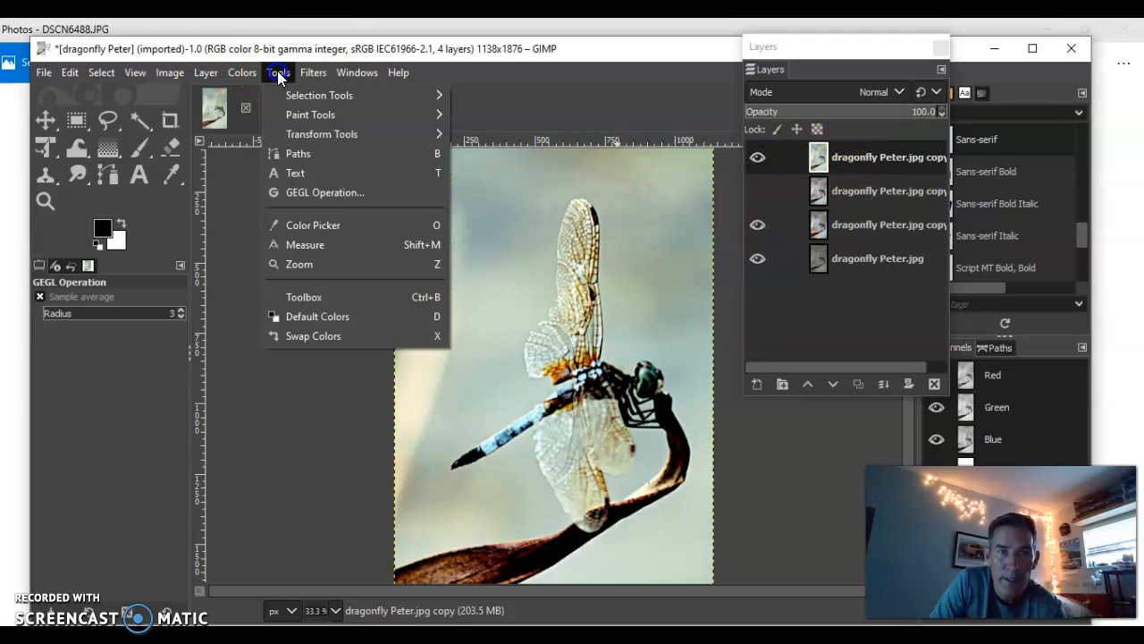
left_click(314, 74)
left_click(313, 73)
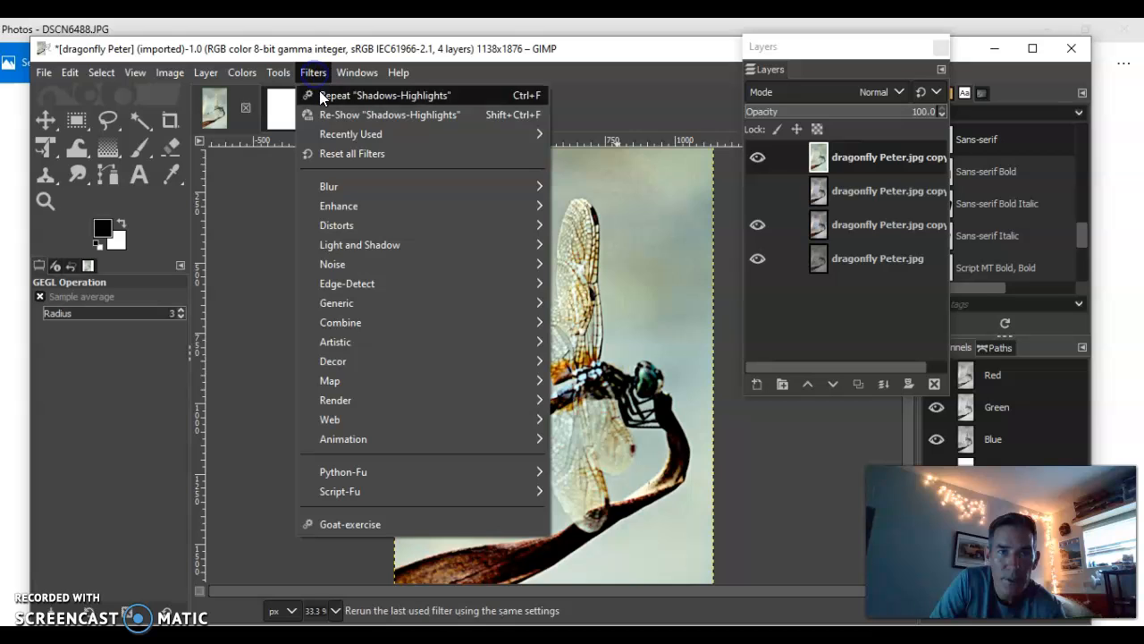
mouse_move(355, 205)
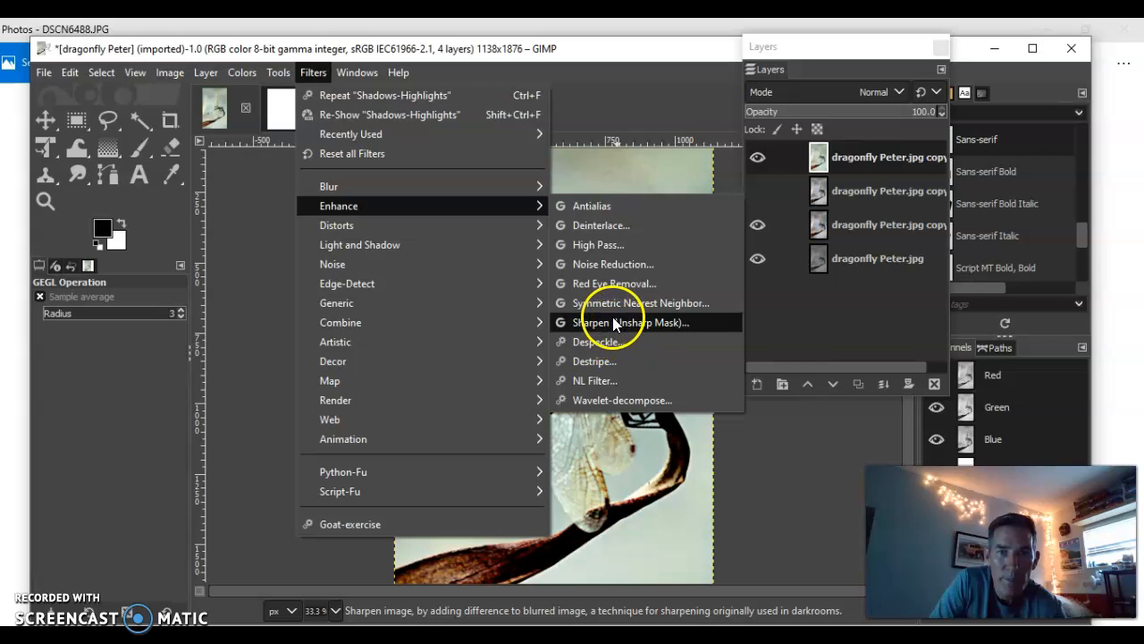
left_click(751, 436)
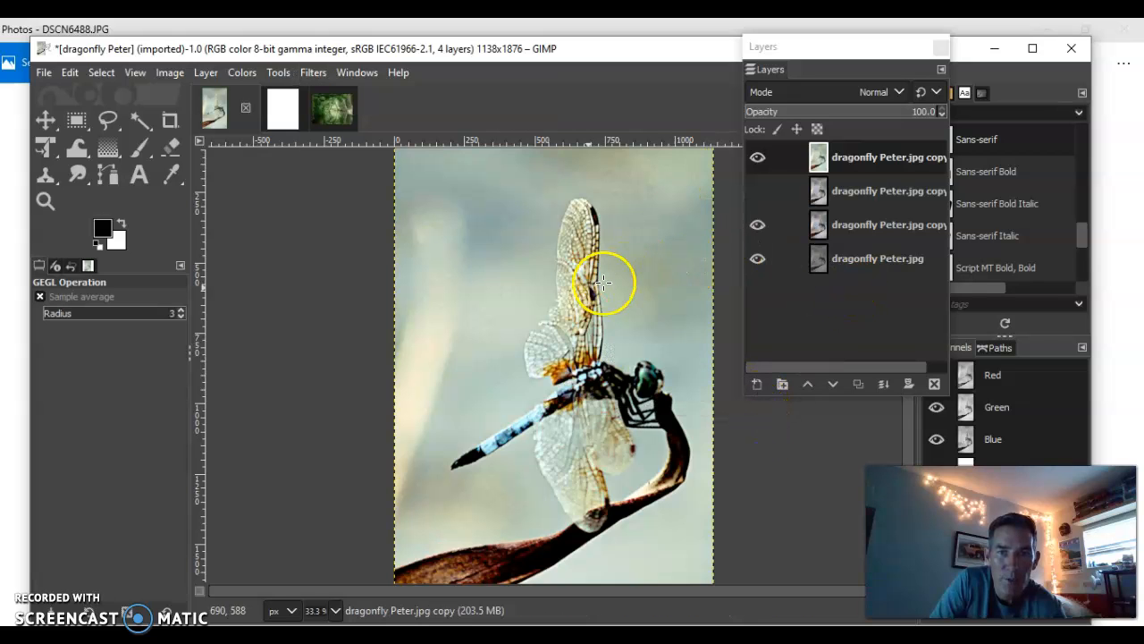